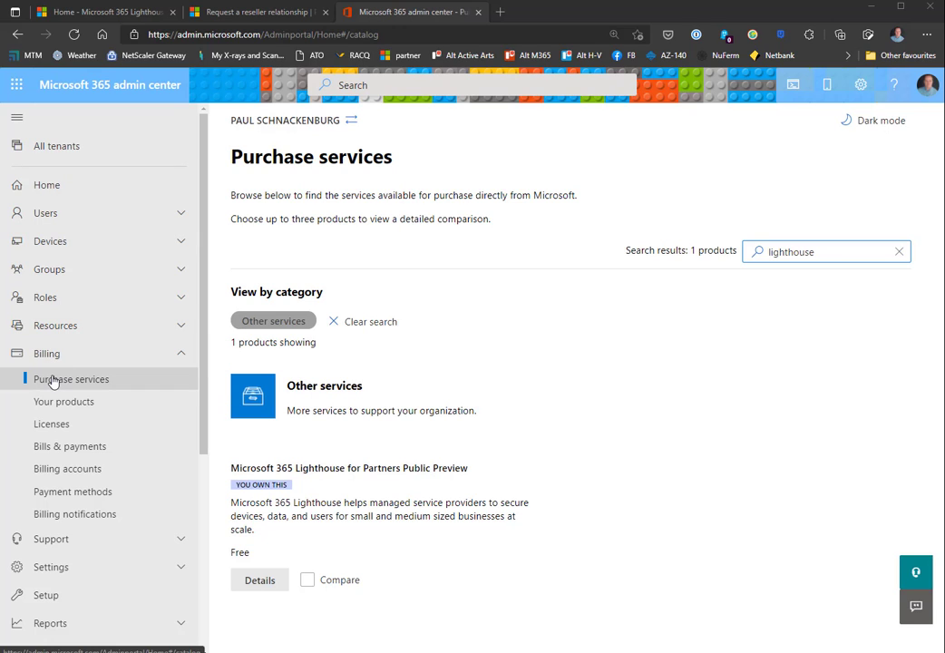
Open the details page of the owned Microsoft 365 Lighthouse for Partners Public Preview product
{"action": "left_click", "coordinate": [803, 247]}
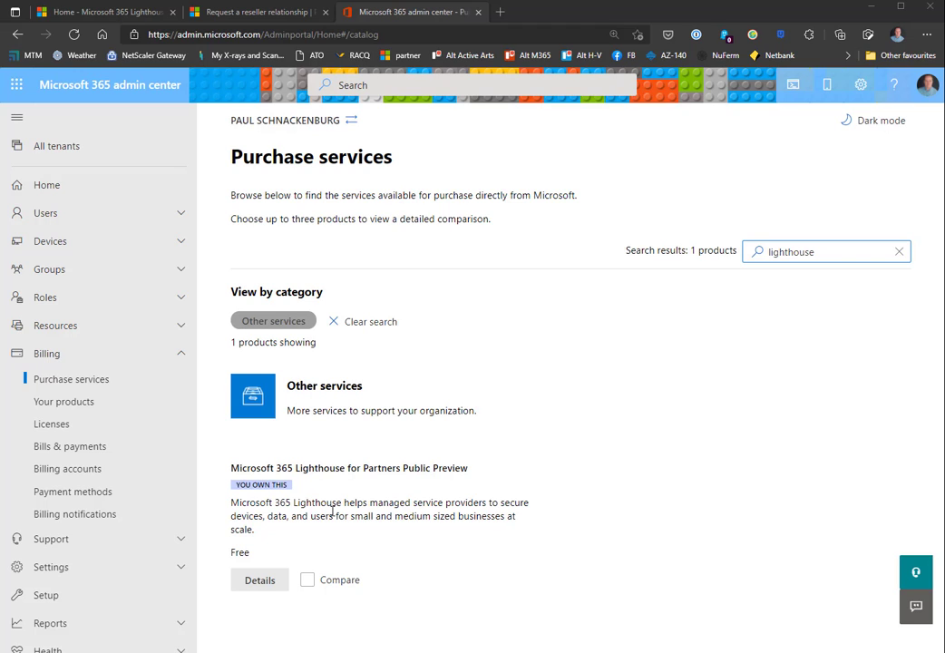
{"action": "left_click", "coordinate": [266, 580]}
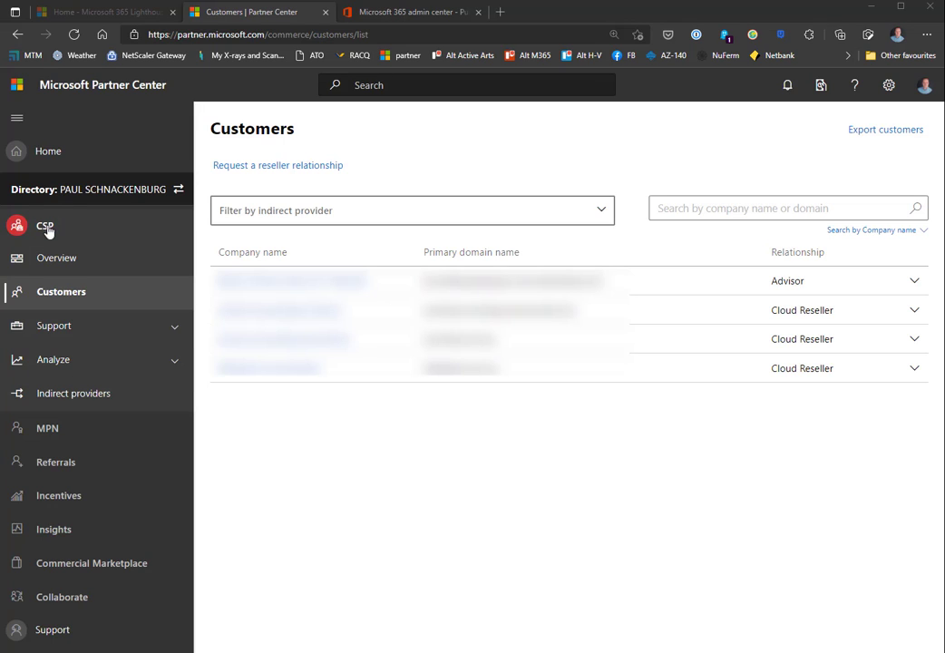
Collapse and re-expand CSP in Partner Center's sidebar to show the four customers list
{"action": "left_click", "coordinate": [47, 233]}
{"action": "left_click", "coordinate": [47, 238]}
{"action": "left_click", "coordinate": [46, 260]}
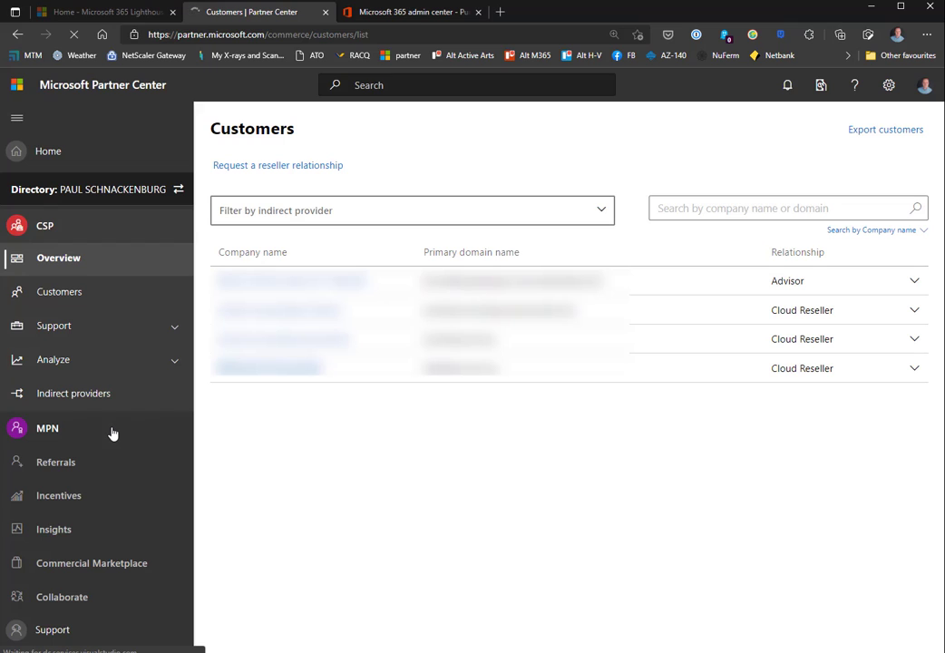
Open a customer's Service management page showing Exchange Online in critical health
{"action": "left_click", "coordinate": [272, 281]}
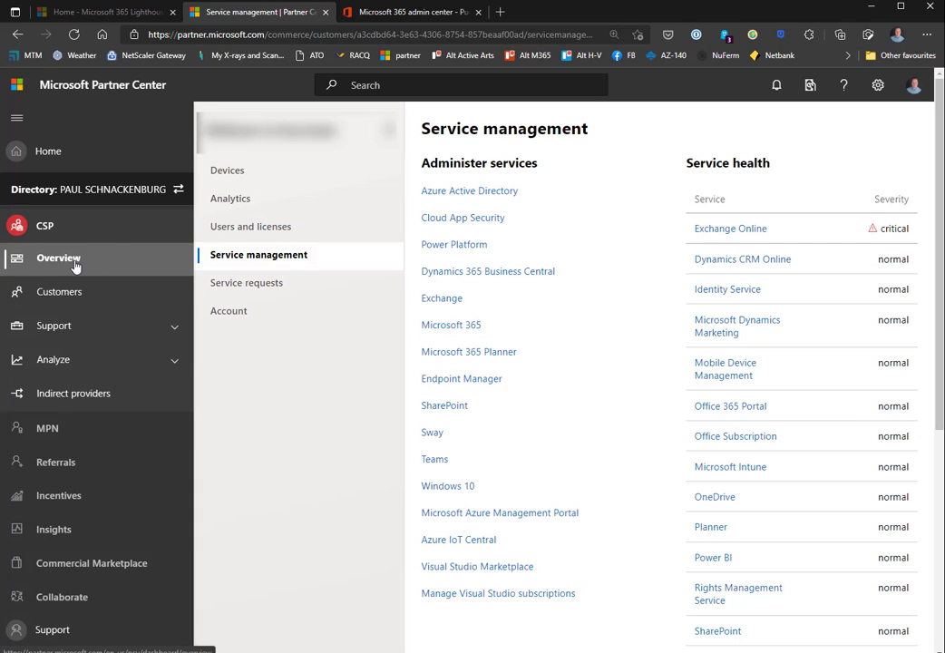
Start a reseller relationship request with Synnex Australia Pty Ltd as indirect provider and review the email
{"action": "left_click", "coordinate": [56, 293]}
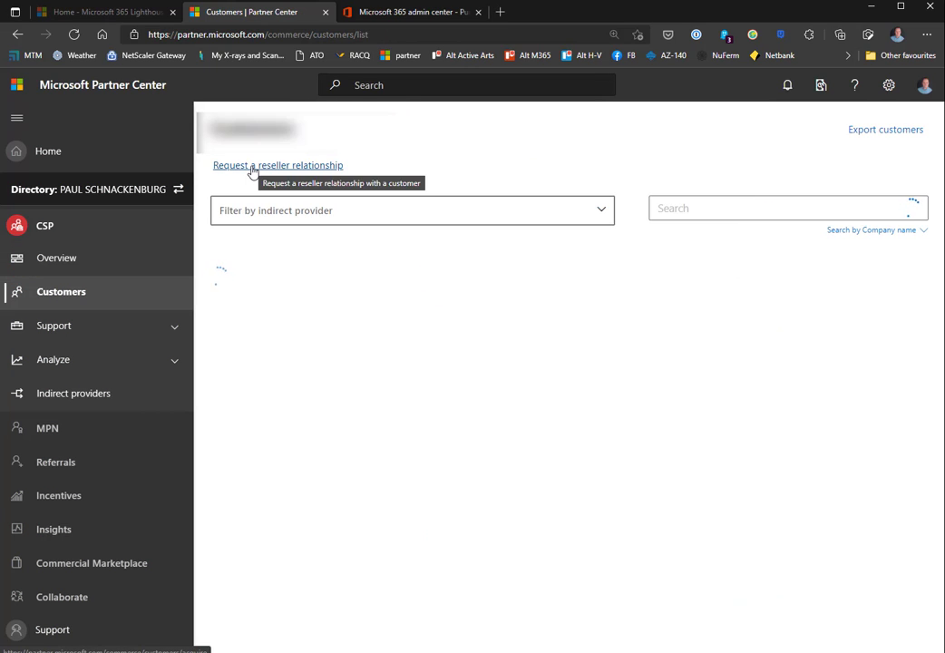
{"action": "left_click", "coordinate": [253, 169]}
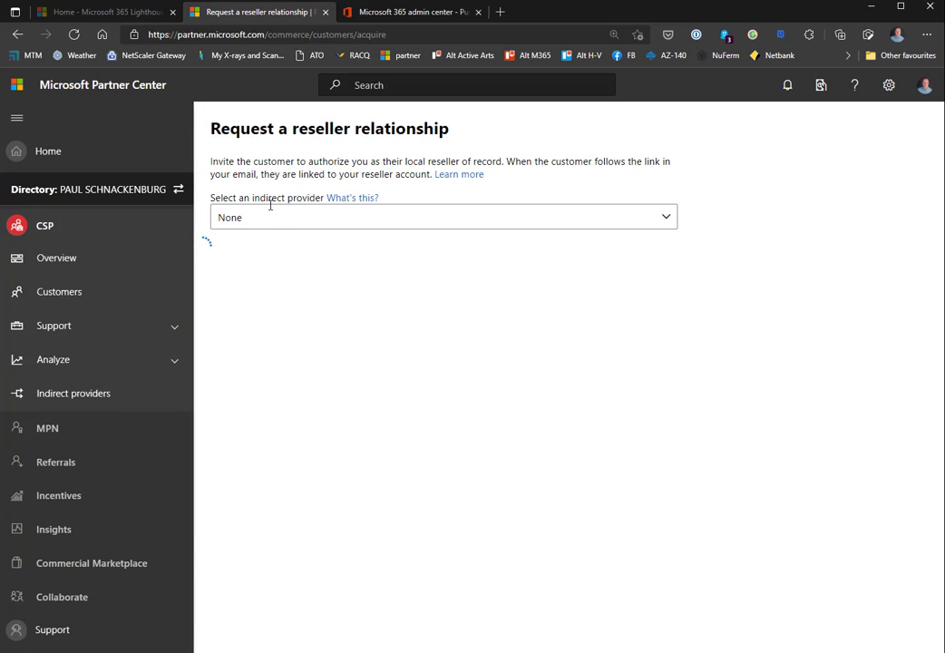
{"action": "left_click", "coordinate": [271, 223]}
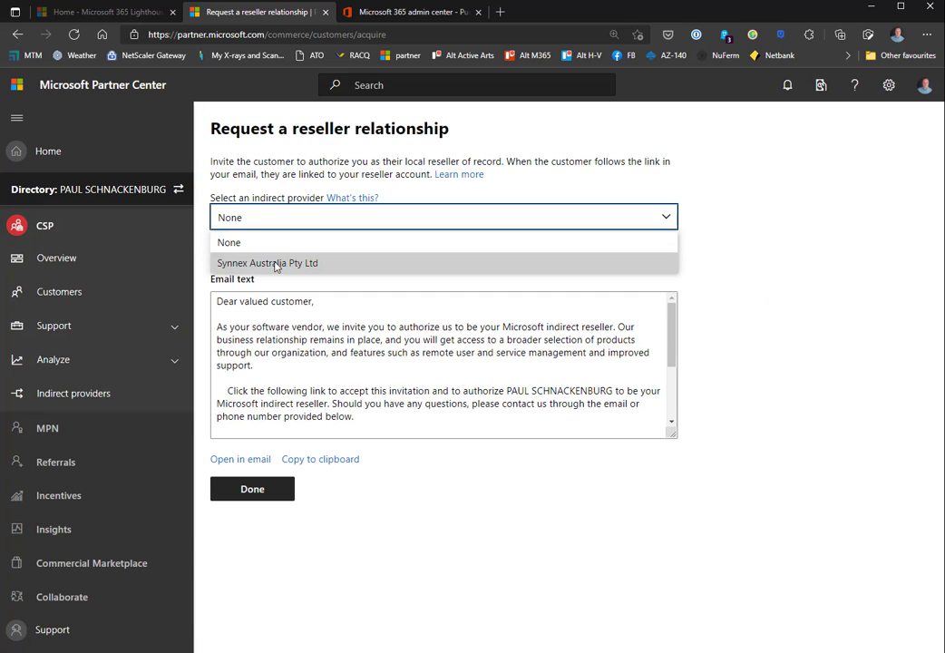
{"action": "left_click", "coordinate": [275, 264]}
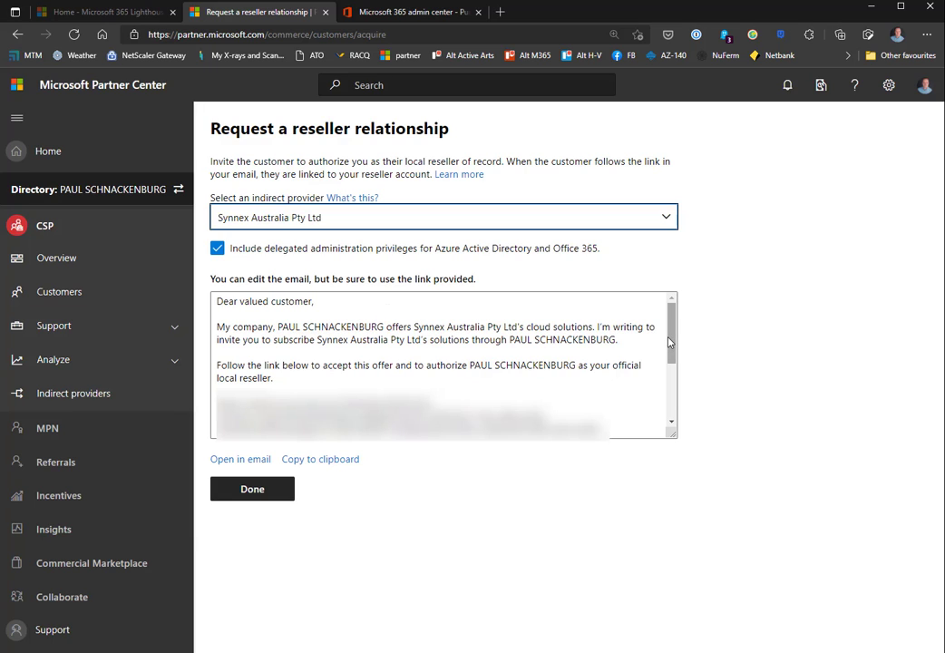
{"action": "left_click_drag", "start_coordinate": [669, 341], "coordinate": [673, 308]}
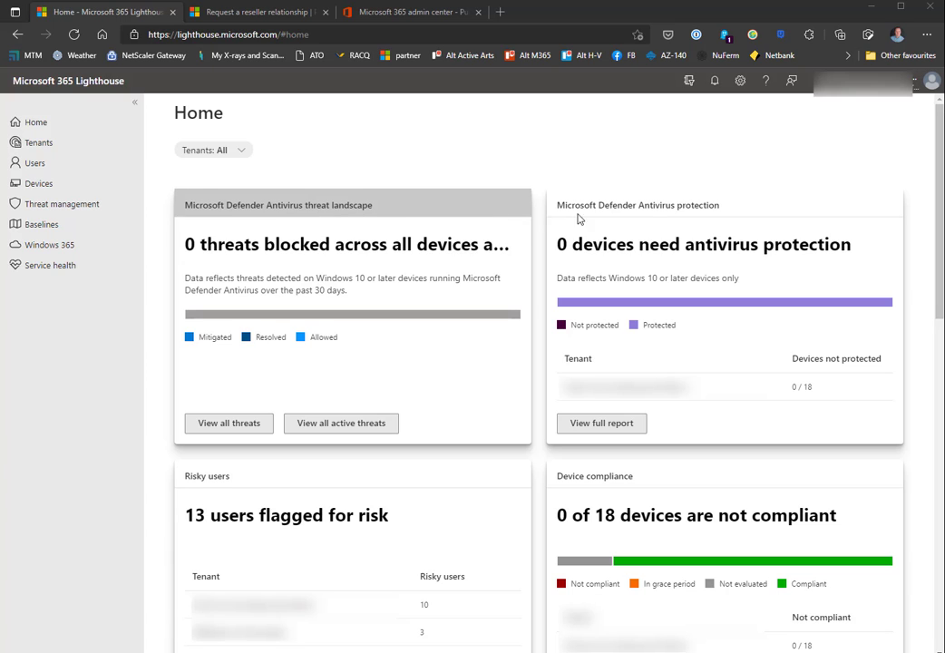
{"action": "scroll", "coordinate": [636, 265], "scroll_direction": "down", "scroll_amount": 1}
{"action": "scroll", "coordinate": [525, 214], "scroll_direction": "down", "scroll_amount": 1}
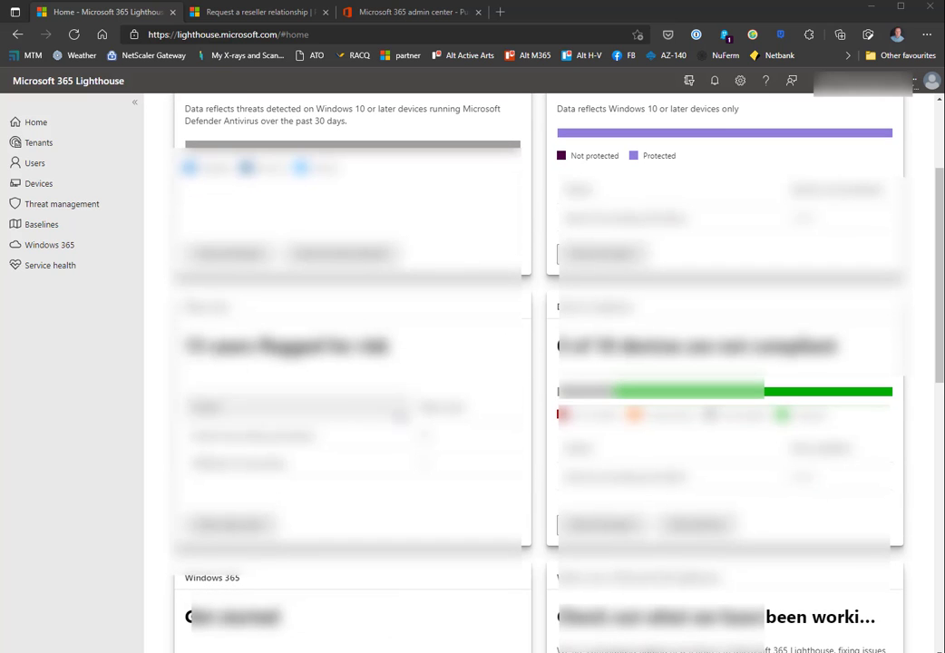
{"action": "scroll", "coordinate": [338, 358], "scroll_direction": "down", "scroll_amount": 2}
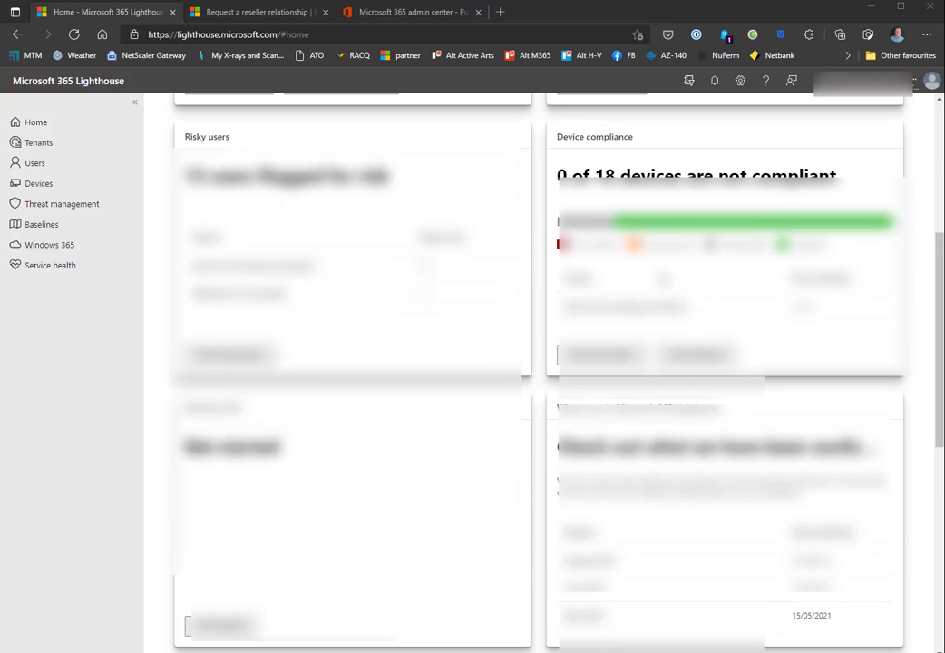
{"action": "scroll", "coordinate": [264, 352], "scroll_direction": "down", "scroll_amount": 1}
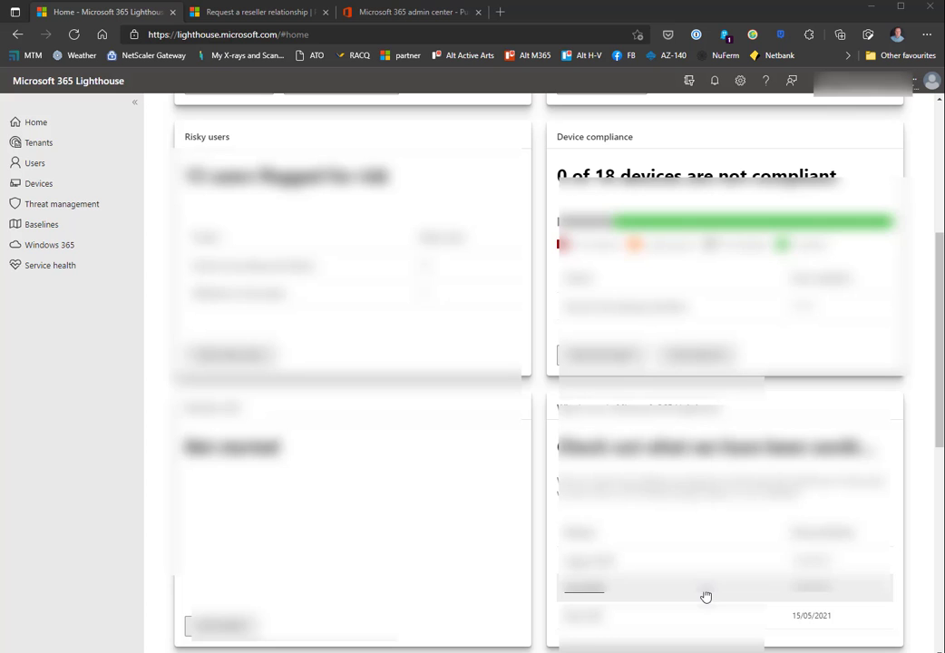
{"action": "scroll", "coordinate": [707, 594], "scroll_direction": "up", "scroll_amount": 4}
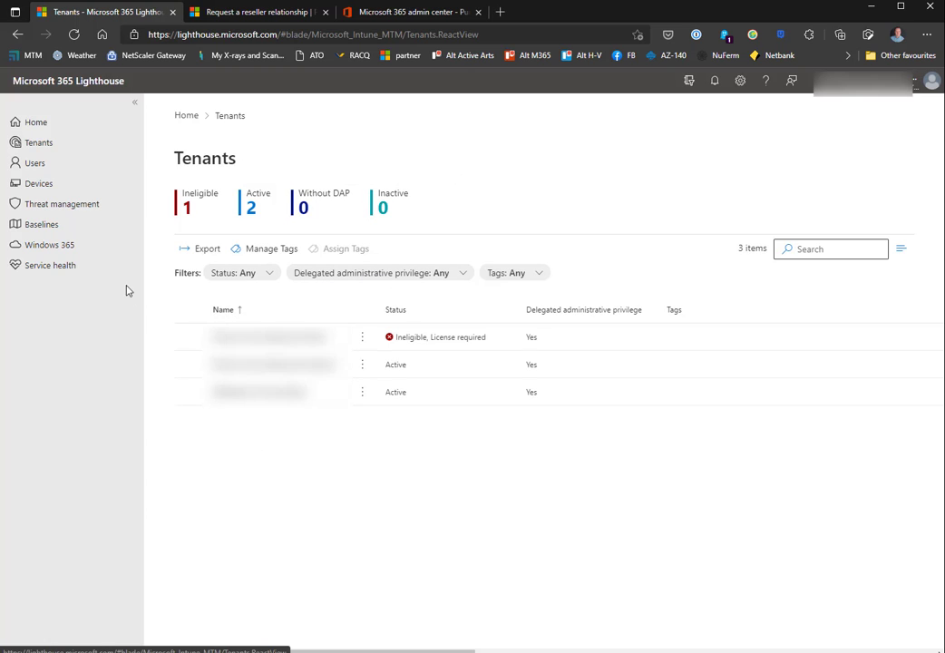
Open the Users page for cross-tenant user search
{"action": "left_click", "coordinate": [27, 164]}
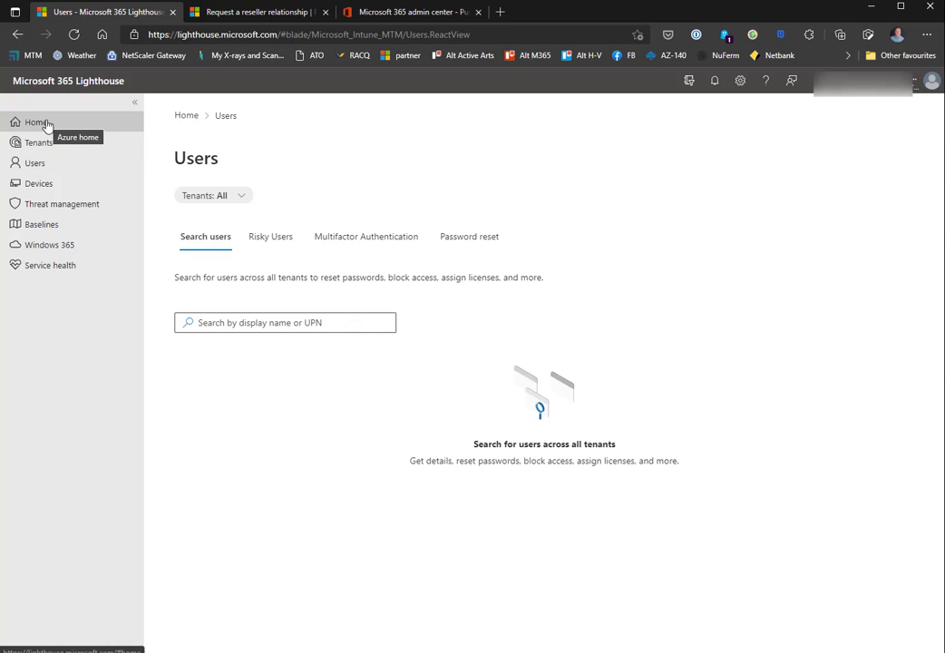
Review Risky users, Multifactor authentication, then Password reset: 7 of 15 users registered for SSPR
{"action": "left_click", "coordinate": [278, 243]}
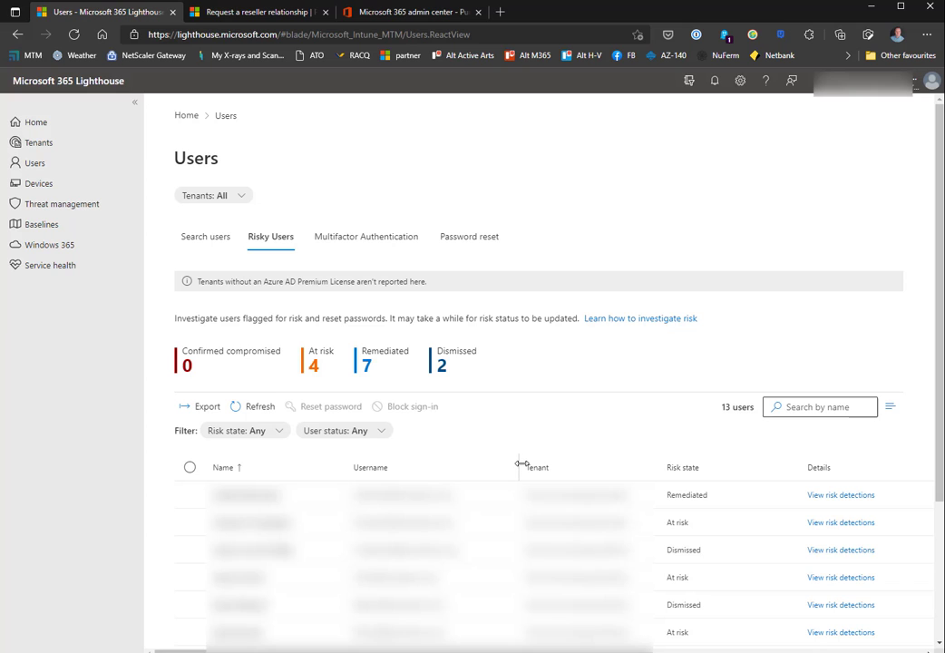
{"action": "scroll", "coordinate": [738, 372], "scroll_direction": "down", "scroll_amount": 2}
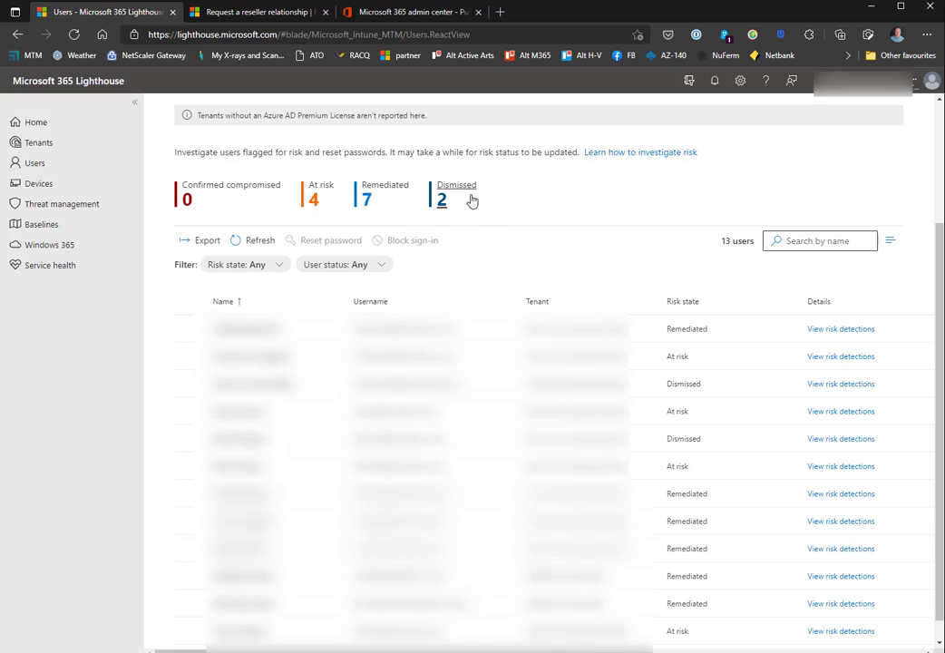
{"action": "scroll", "coordinate": [660, 399], "scroll_direction": "up", "scroll_amount": 1}
{"action": "scroll", "coordinate": [662, 400], "scroll_direction": "up", "scroll_amount": 2}
{"action": "left_click", "coordinate": [367, 243]}
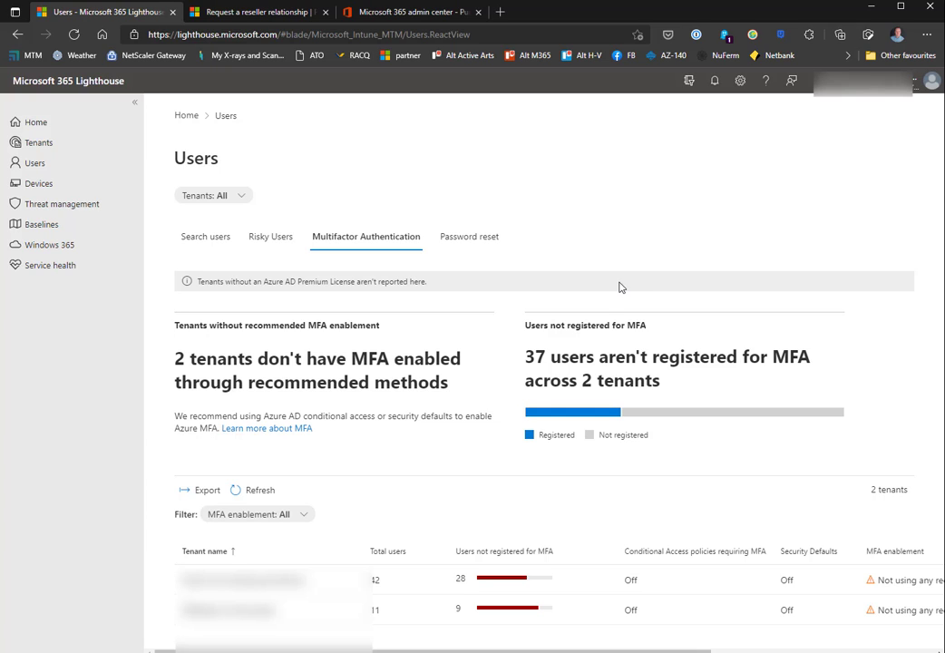
{"action": "left_click", "coordinate": [479, 247]}
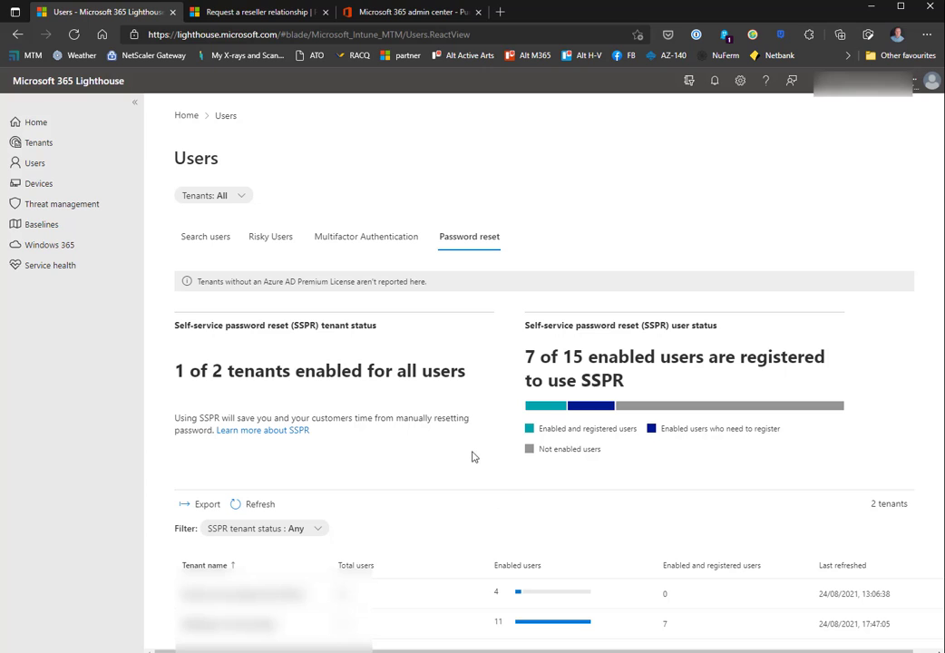
Review Devices overview, then Devices, Policies and Settings tabs: 15 of 18 devices compliant
{"action": "left_click", "coordinate": [43, 186]}
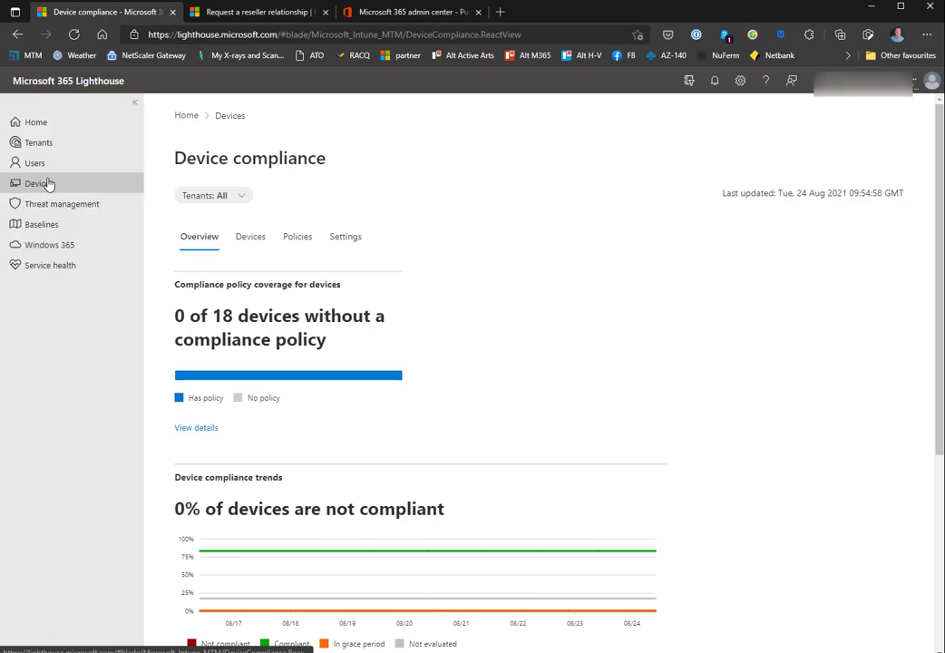
{"action": "scroll", "coordinate": [351, 288], "scroll_direction": "down", "scroll_amount": 1}
{"action": "scroll", "coordinate": [351, 288], "scroll_direction": "down", "scroll_amount": 3}
{"action": "scroll", "coordinate": [351, 288], "scroll_direction": "up", "scroll_amount": 1}
{"action": "scroll", "coordinate": [351, 289], "scroll_direction": "up", "scroll_amount": 3}
{"action": "left_click", "coordinate": [240, 240]}
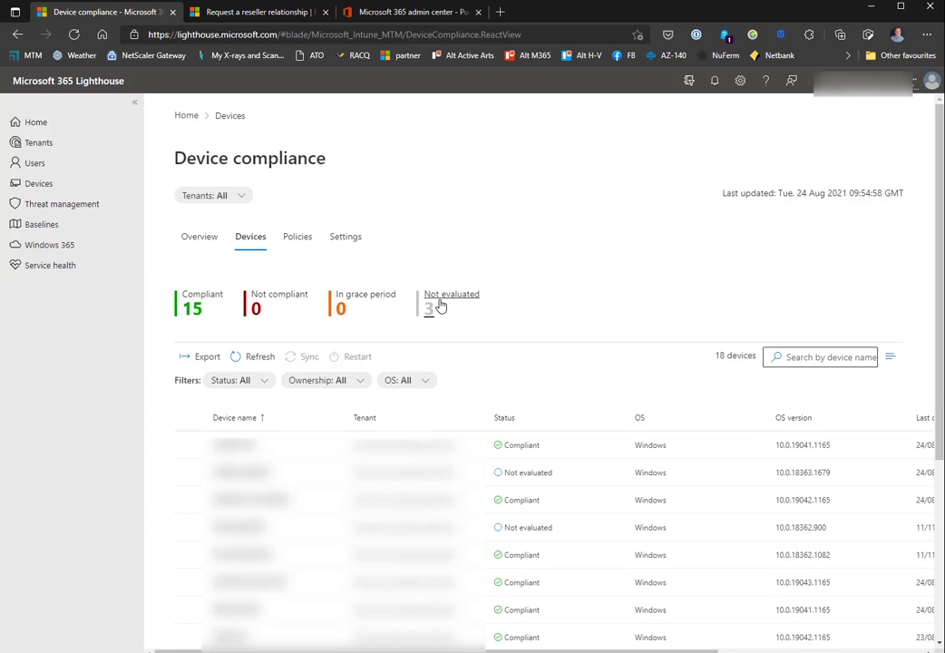
{"action": "left_click", "coordinate": [304, 245]}
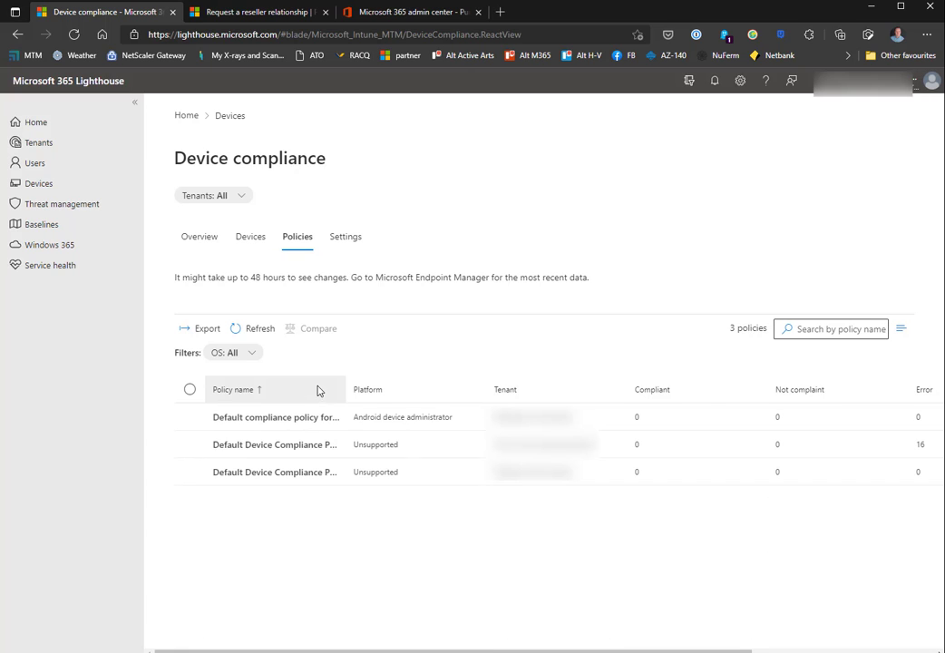
{"action": "left_click", "coordinate": [344, 240]}
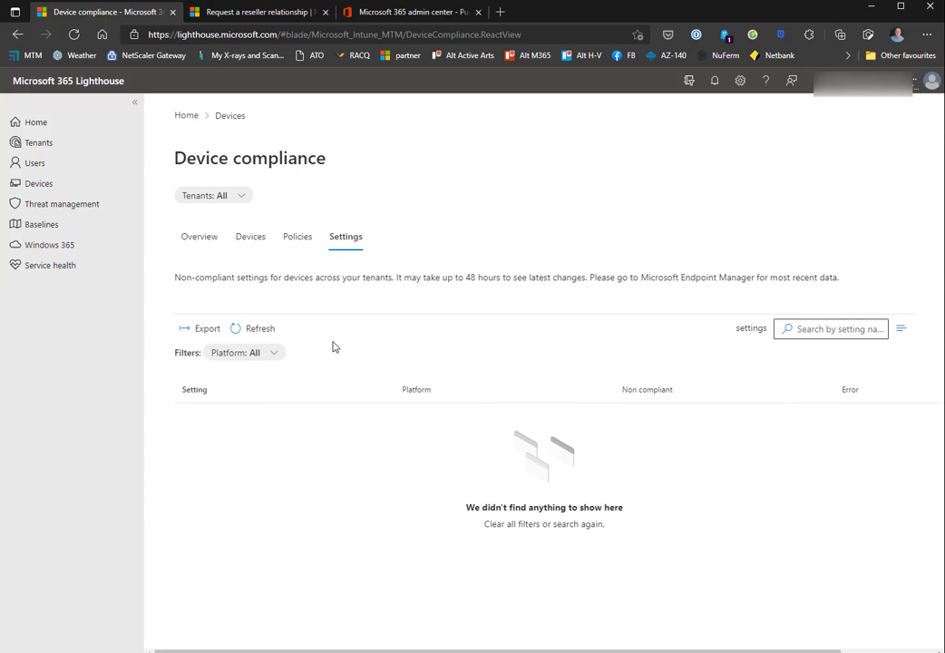
Review Threat management overview, Threats, then Antivirus protection: 18 clean, 3 needing quick scan
{"action": "left_click", "coordinate": [56, 207]}
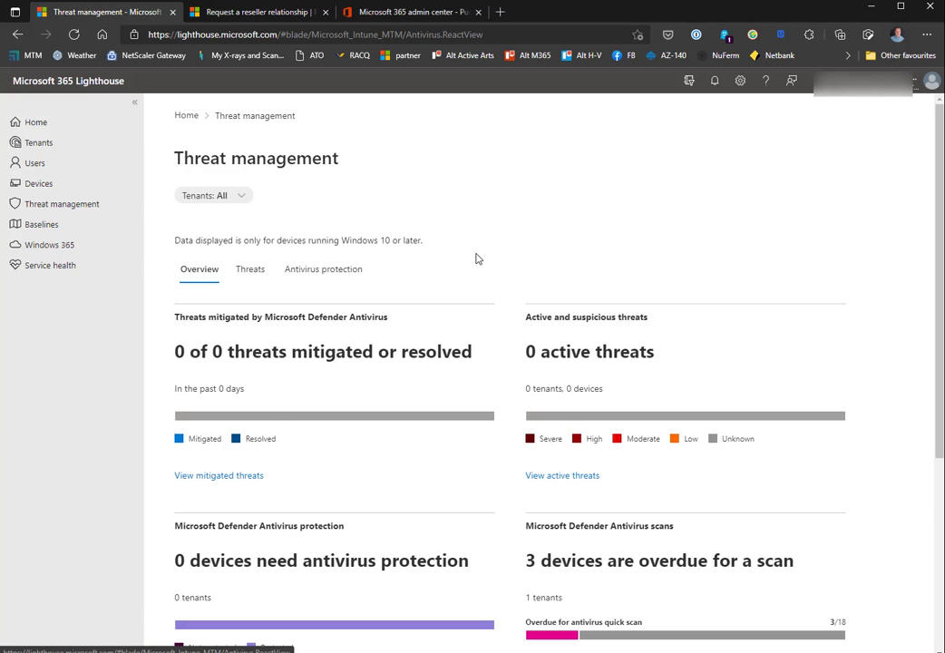
{"action": "scroll", "coordinate": [476, 258], "scroll_direction": "down", "scroll_amount": 3}
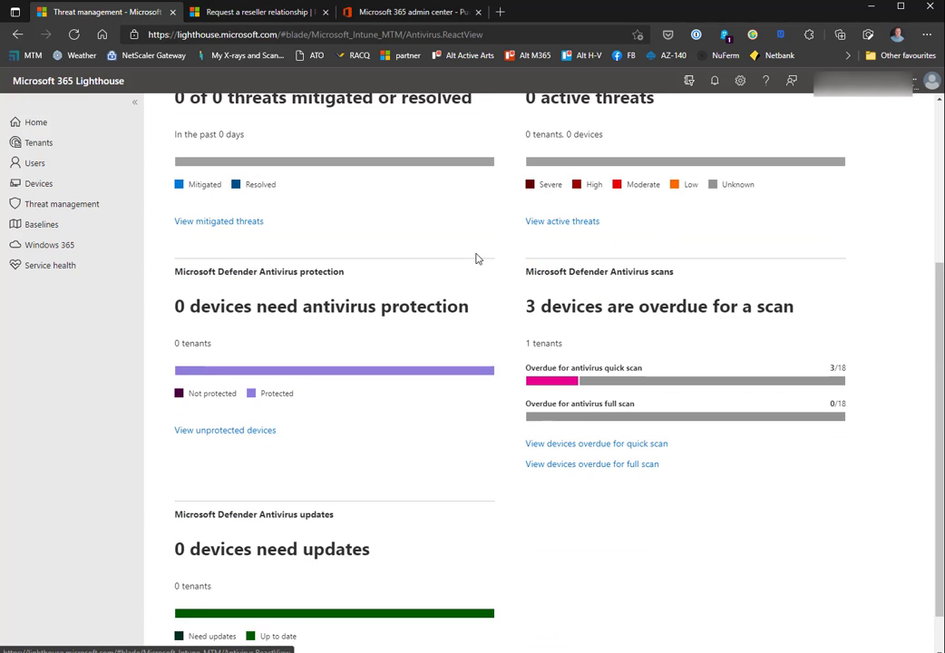
{"action": "scroll", "coordinate": [477, 259], "scroll_direction": "up", "scroll_amount": 3}
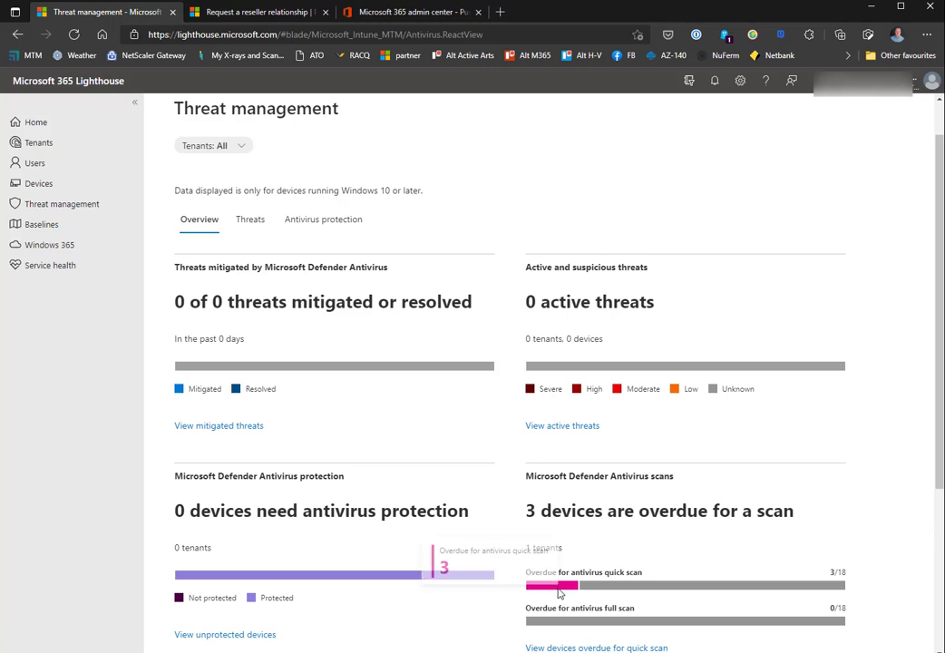
{"action": "mouse_move", "coordinate": [585, 592]}
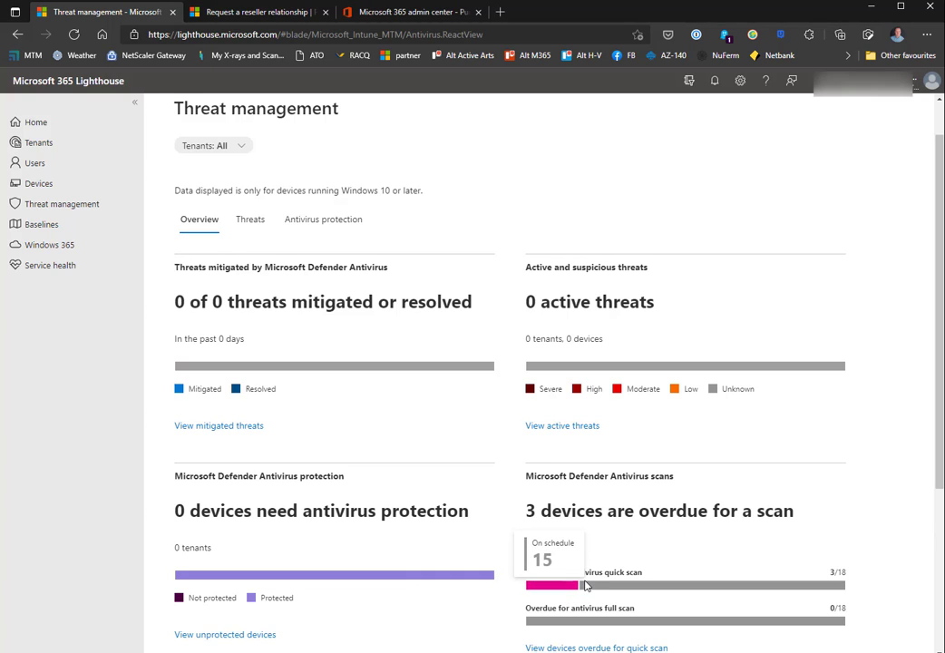
{"action": "left_click", "coordinate": [263, 224]}
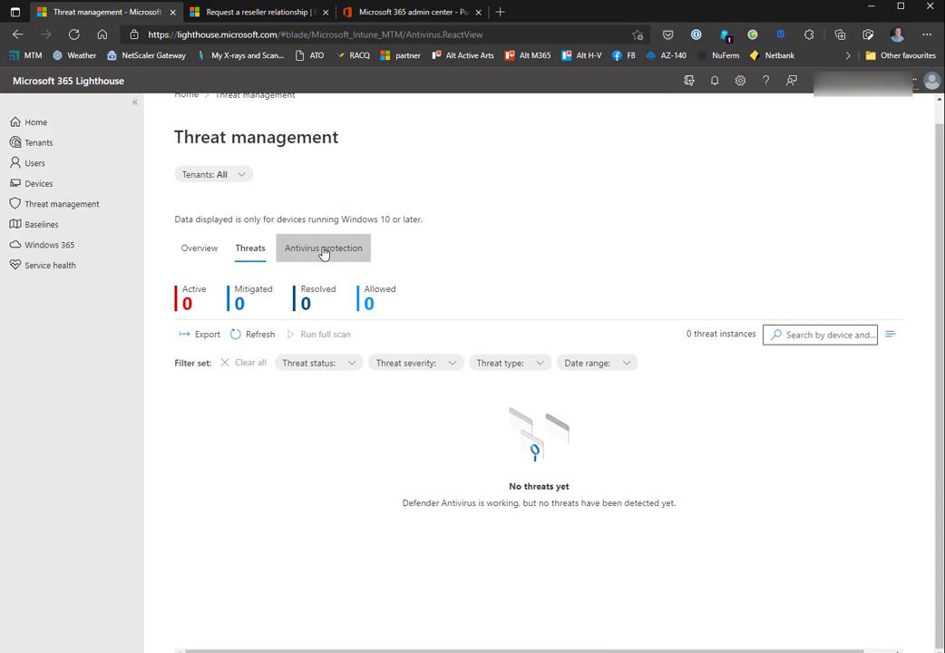
{"action": "left_click", "coordinate": [323, 249]}
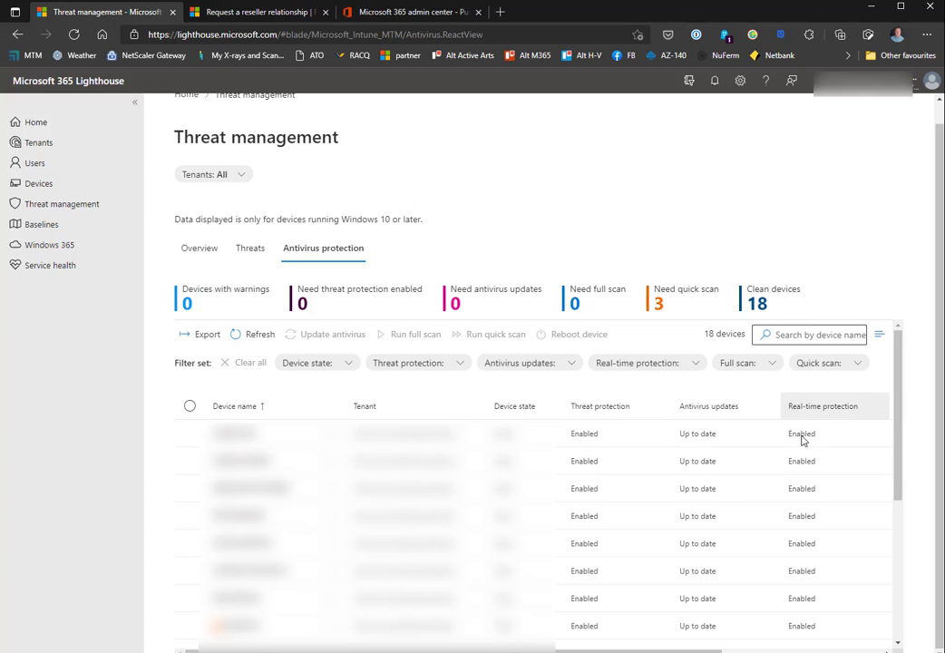
View the Default baseline's steps and open the Require MFA for end-users step
{"action": "left_click", "coordinate": [52, 228]}
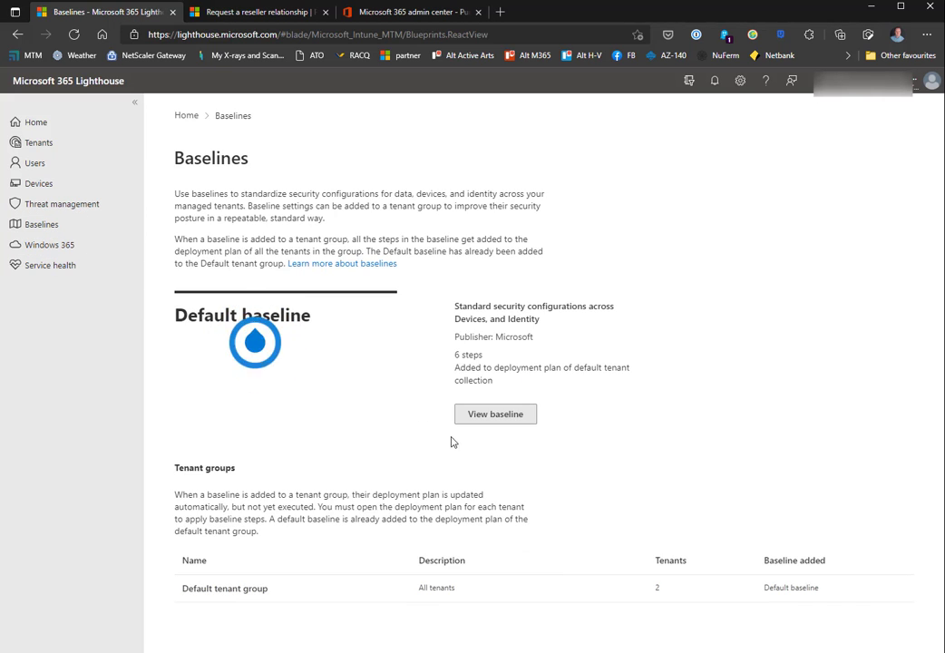
{"action": "left_click", "coordinate": [495, 414]}
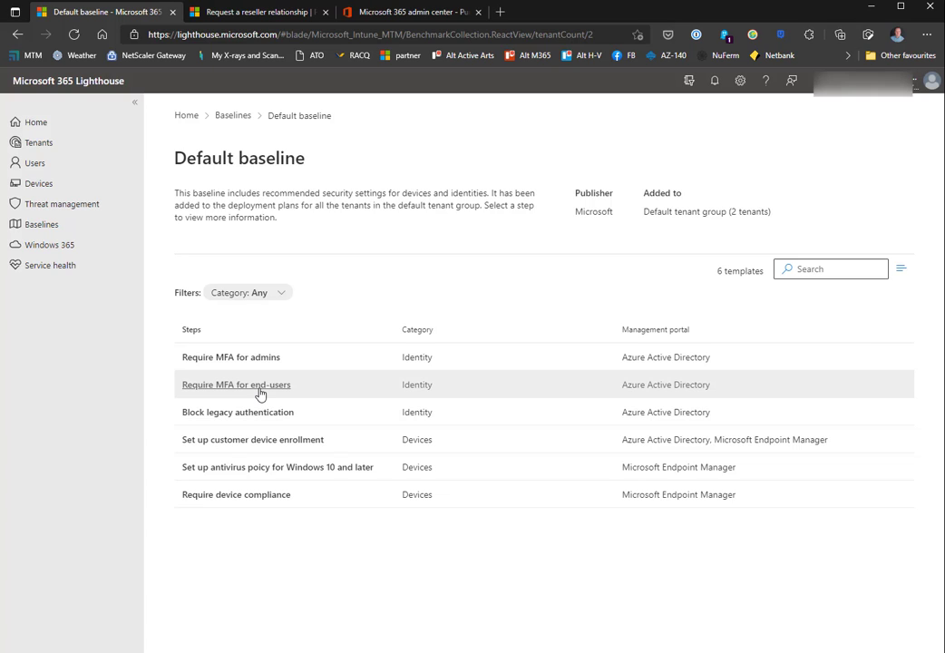
{"action": "left_click", "coordinate": [259, 387]}
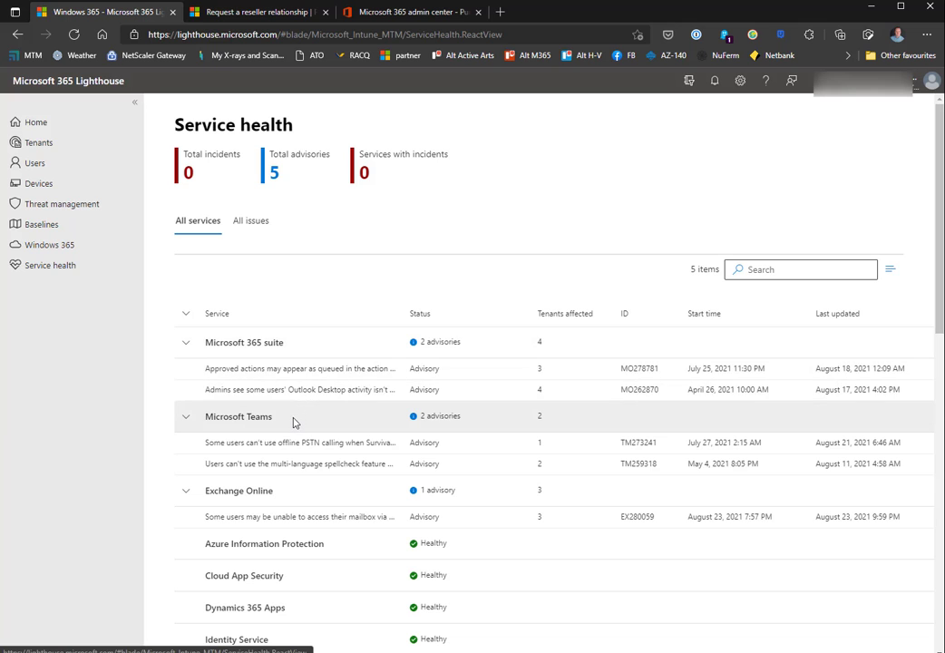
Scroll the Service health list to confirm the remaining services are Healthy
{"action": "scroll", "coordinate": [314, 486], "scroll_direction": "down", "scroll_amount": 1}
{"action": "scroll", "coordinate": [314, 486], "scroll_direction": "down", "scroll_amount": 8}
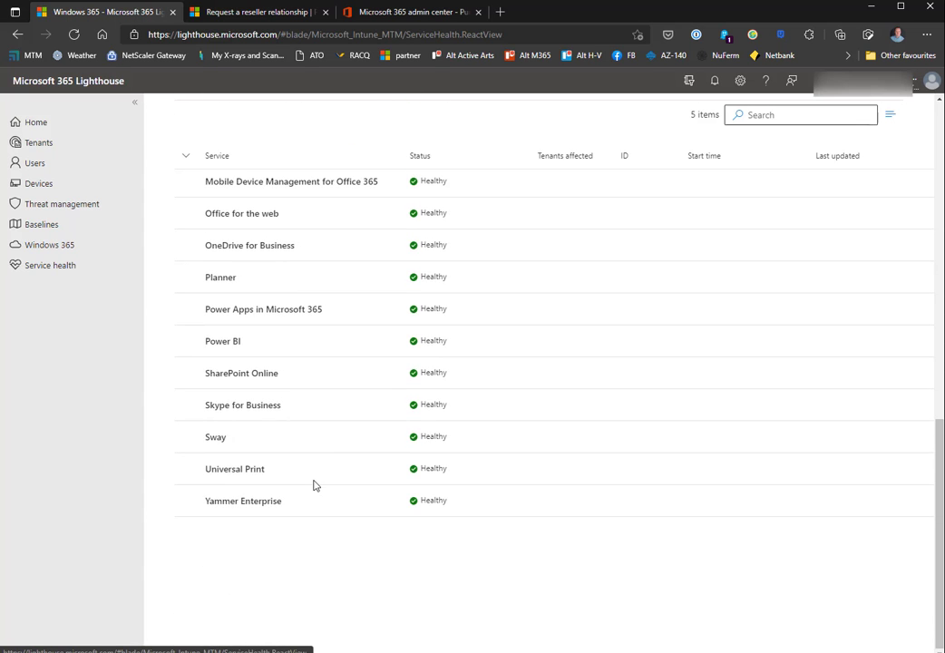
{"action": "scroll", "coordinate": [314, 486], "scroll_direction": "up", "scroll_amount": 9}
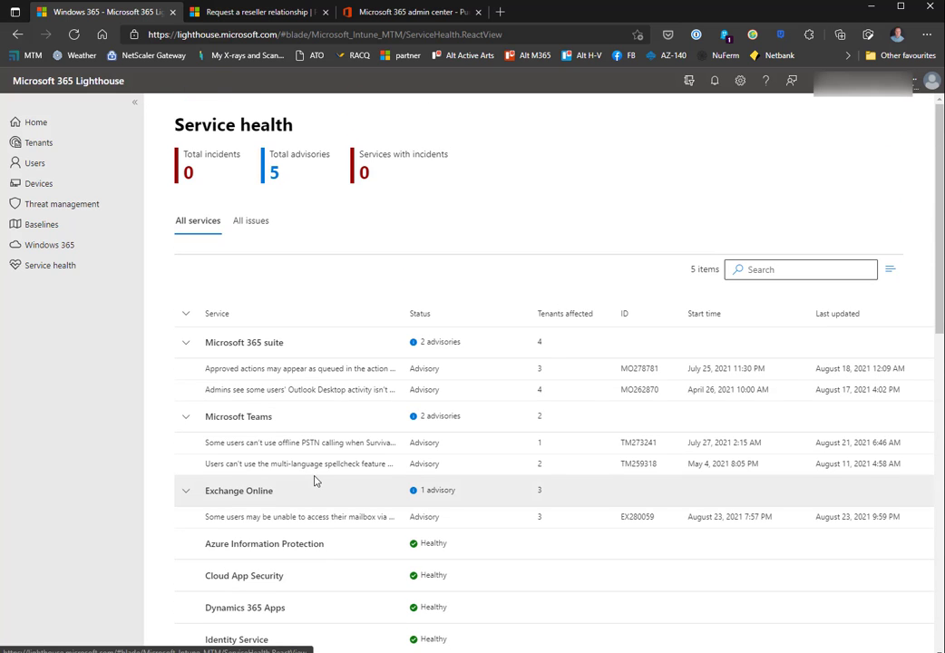